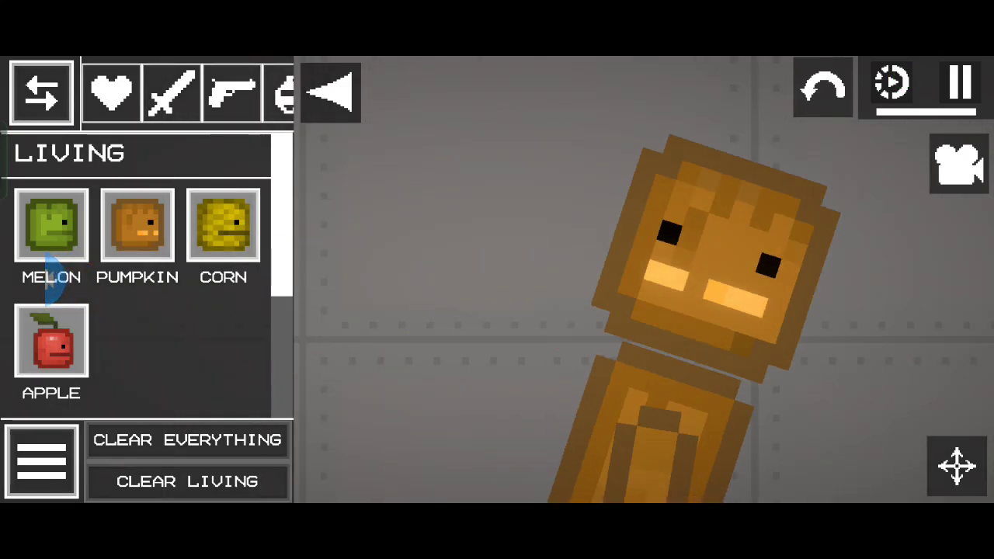
scroll(528, 279, "down", 5)
Spawn Corn, Melon and Apple beside the pumpkin, lift the apple, then clear everything
left_click_drag(223, 225, 680, 310)
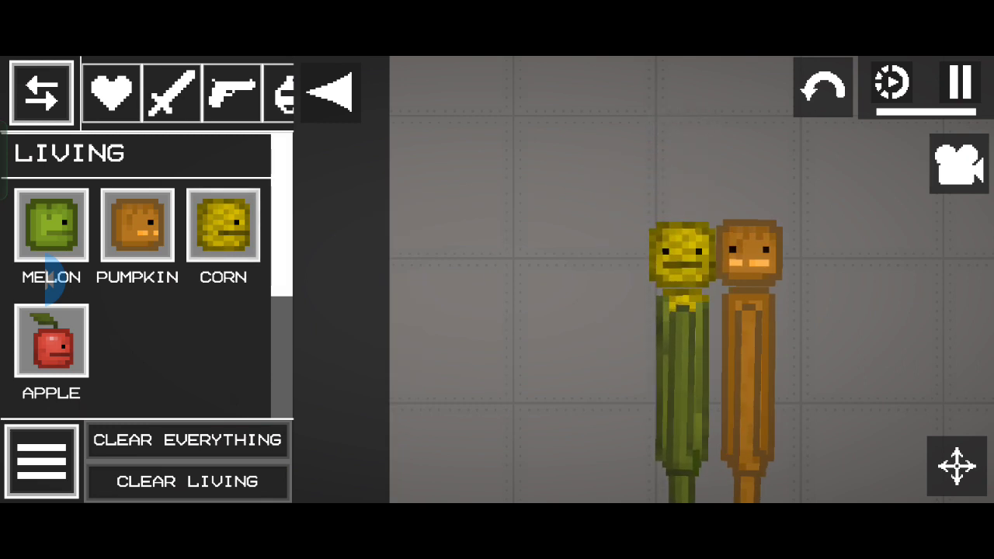
left_click_drag(52, 225, 613, 326)
left_click_drag(52, 342, 521, 326)
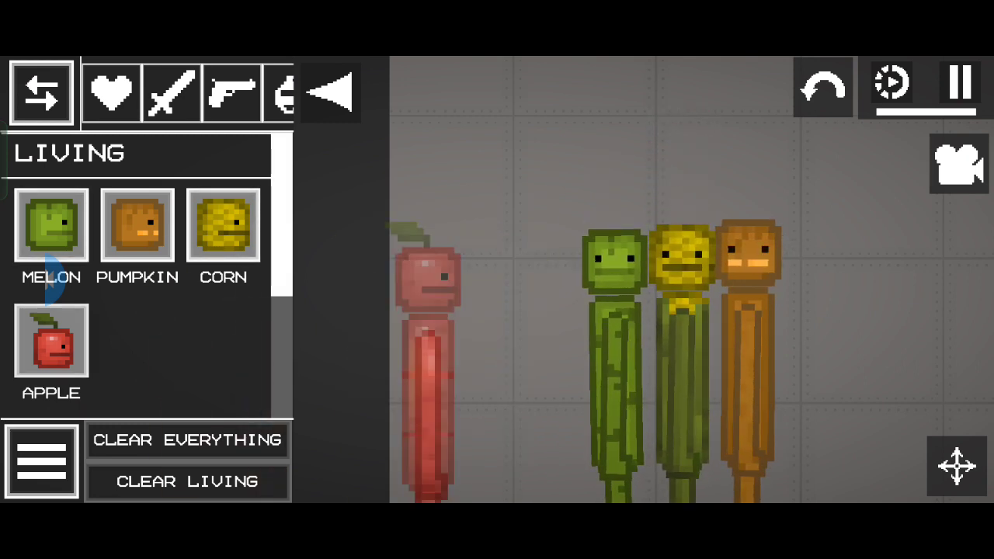
left_click_drag(520, 271, 497, 194)
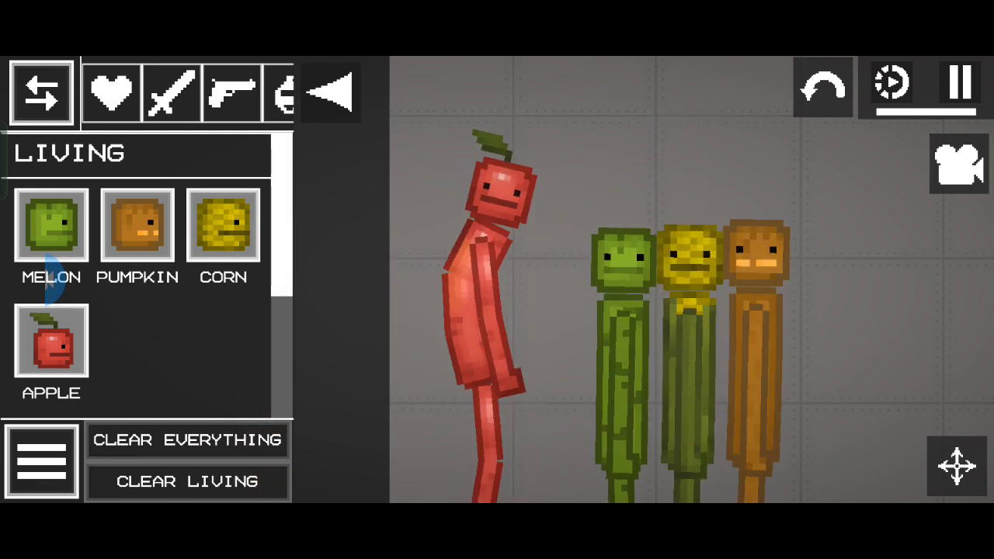
left_click(187, 440)
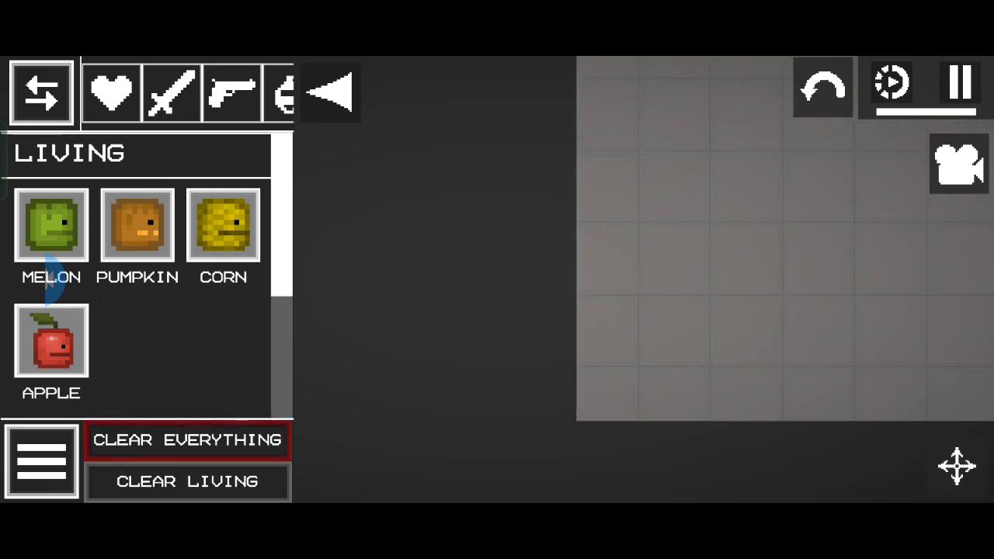
Spawn a new apple and shoot its head with a submachine gun placed beside it
left_click_drag(51, 342, 532, 233)
left_click(233, 93)
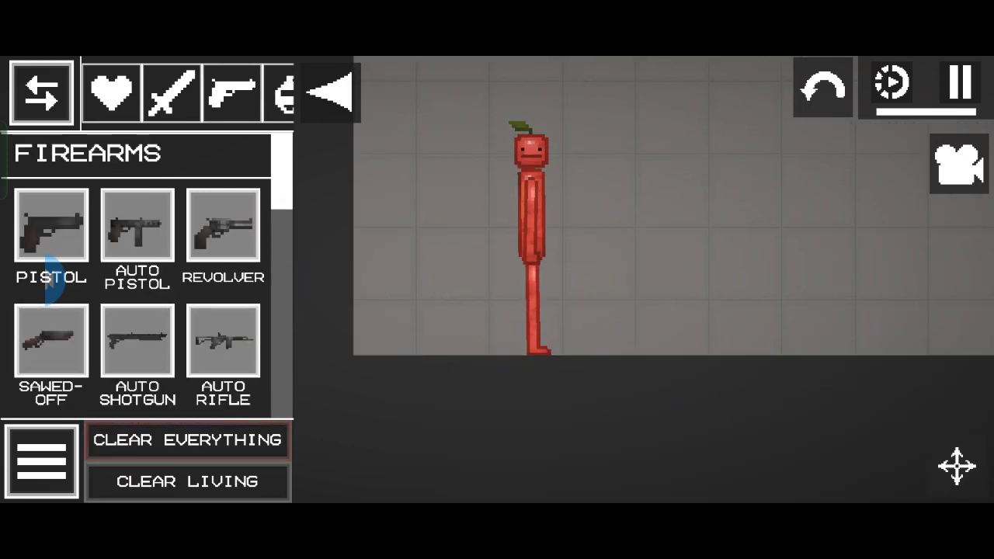
scroll(543, 279, "up", 4)
scroll(140, 310, "down", 3)
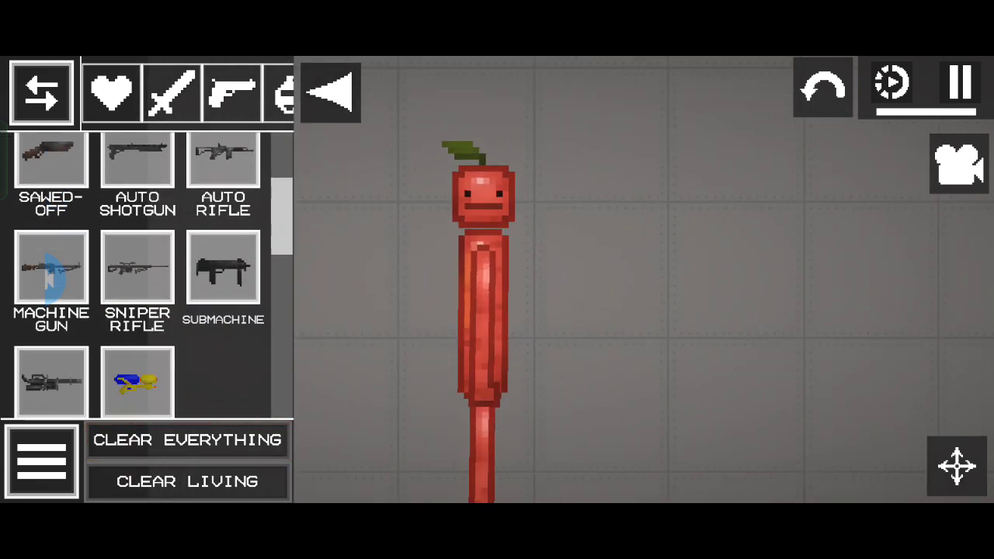
scroll(51, 275, "down", 2)
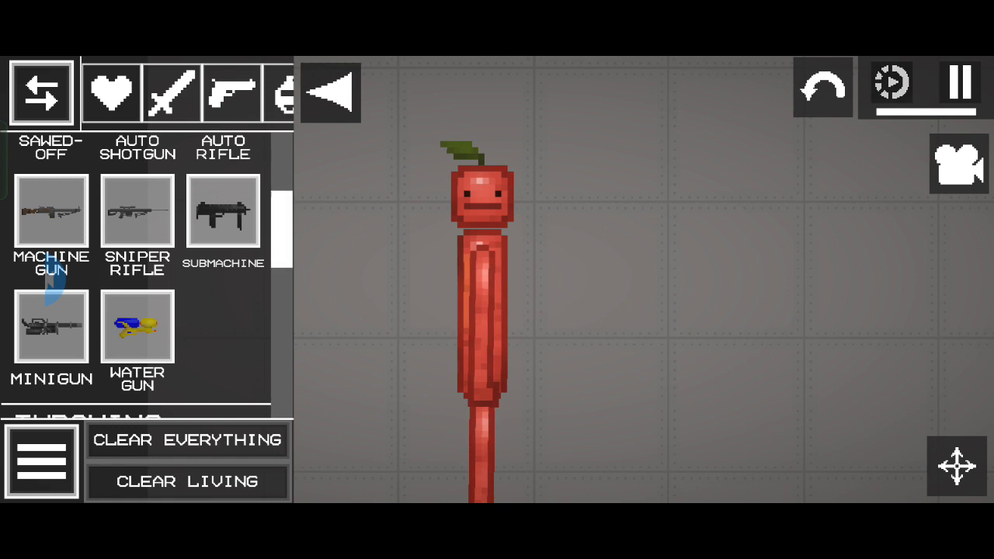
left_click(223, 211)
left_click(396, 276)
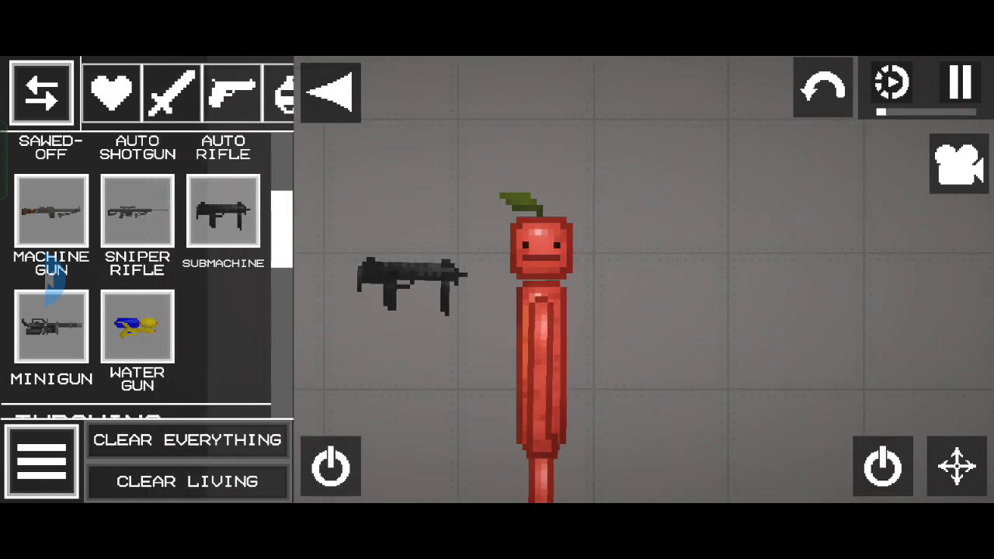
mouse_move(412, 291)
left_mouse_down()
mouse_move(404, 295)
mouse_move(478, 291)
mouse_move(738, 361)
left_mouse_up()
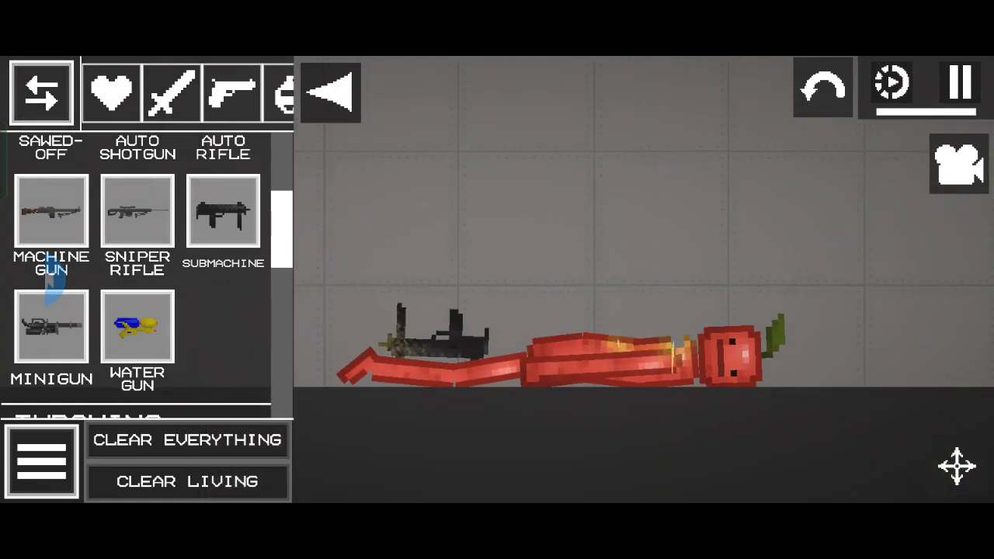
left_click_drag(548, 294, 835, 342)
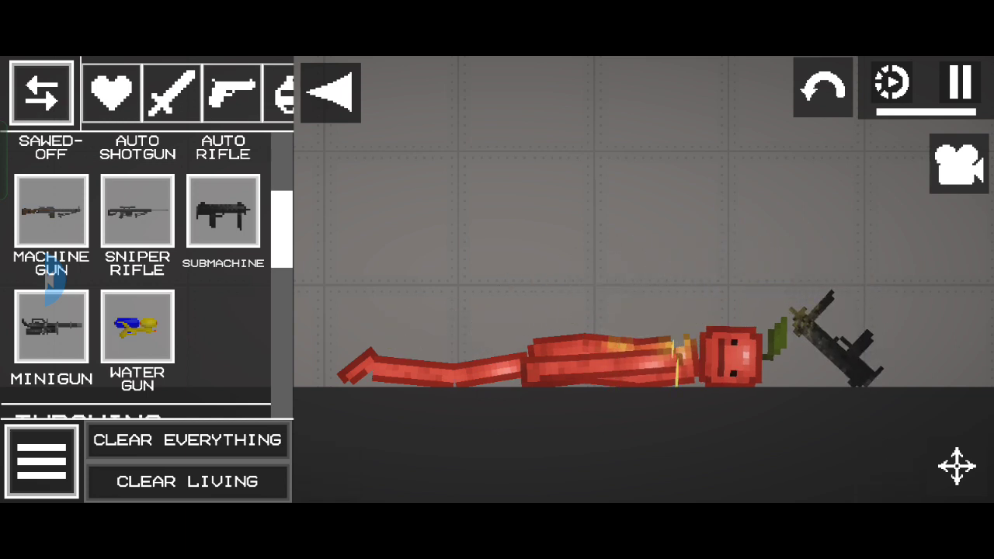
left_click(862, 365)
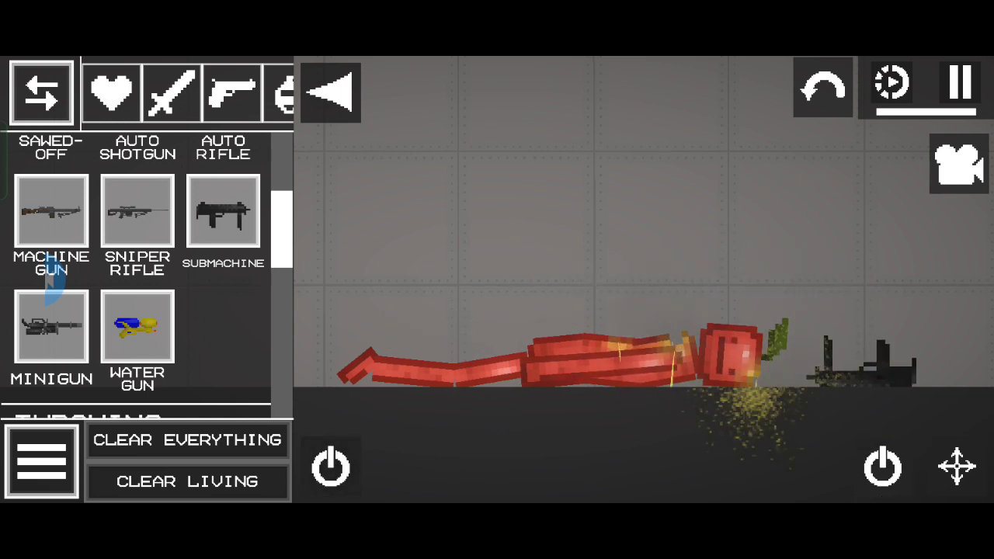
Delete the submachine gun from its options menu and browse the Syringes category
left_click(862, 365)
left_click(855, 264)
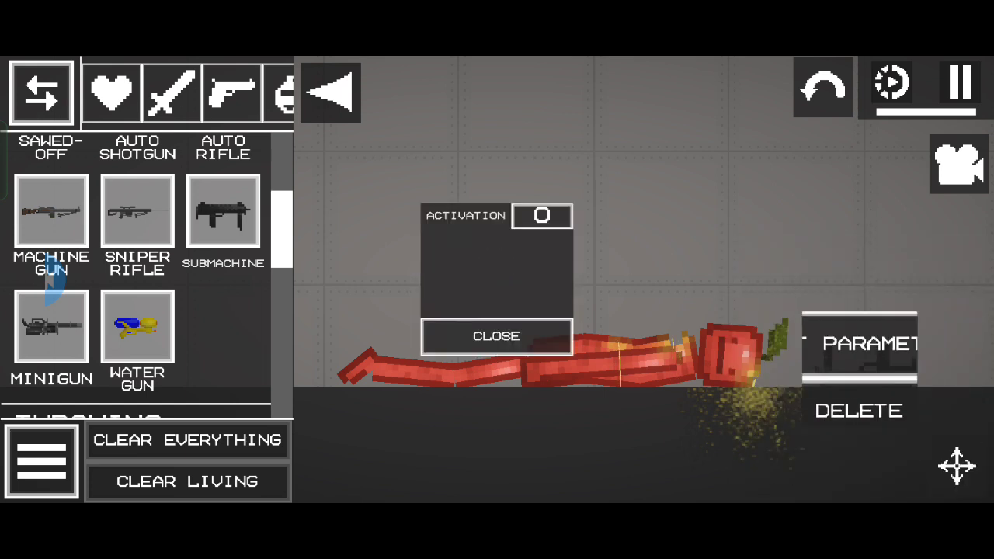
left_click(497, 377)
left_click(863, 365)
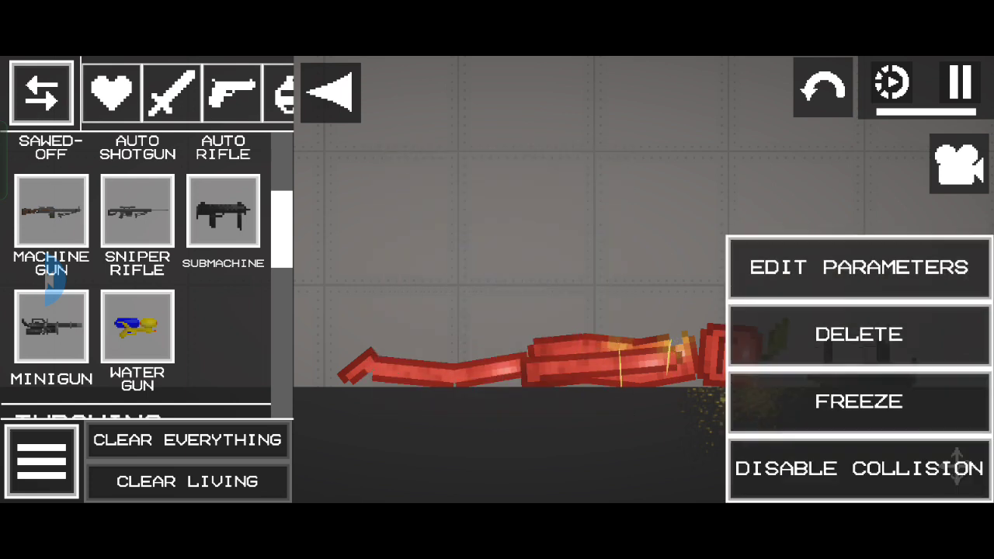
left_click(855, 334)
left_click(161, 91)
Inject the apple with a syringe, pull it upright by its head, and delete the syringe
left_click_drag(544, 233, 737, 217)
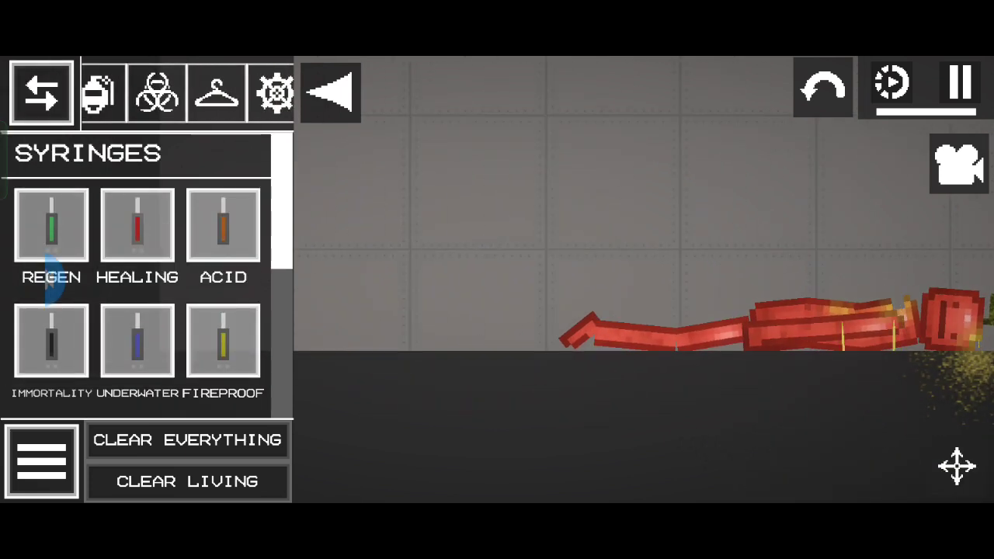
scroll(140, 271, "down", 3)
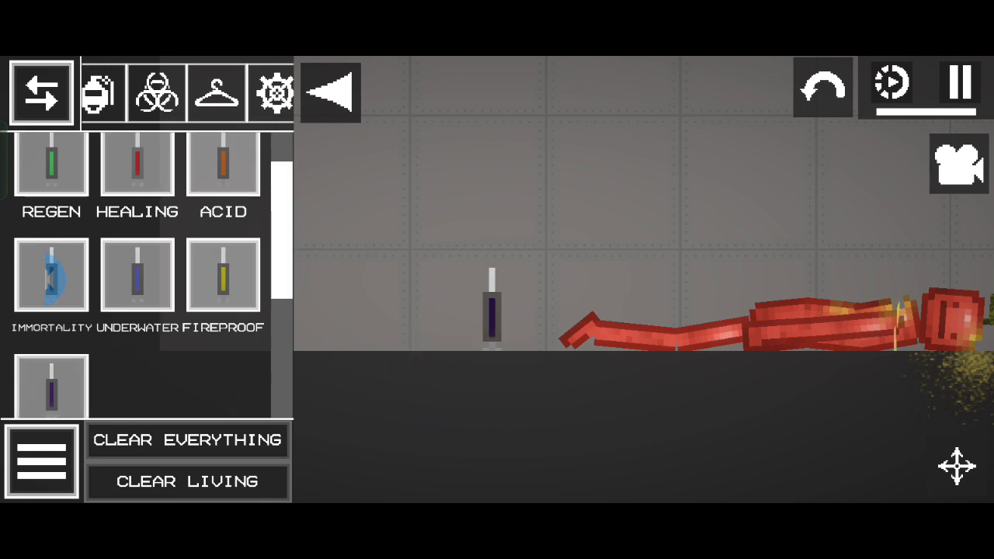
left_click(536, 330)
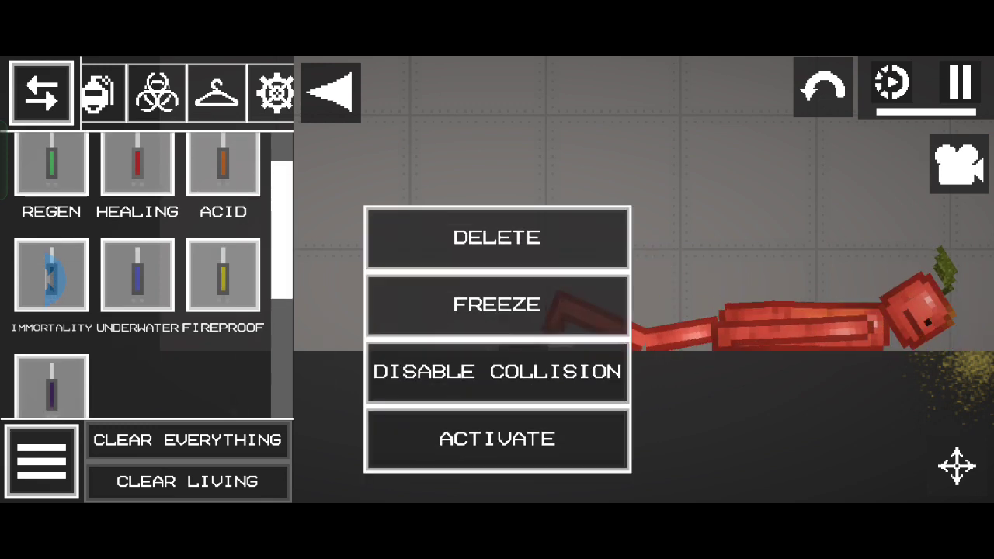
left_click(497, 241)
mouse_move(917, 311)
left_mouse_down()
mouse_move(765, 245)
mouse_move(536, 210)
left_mouse_up()
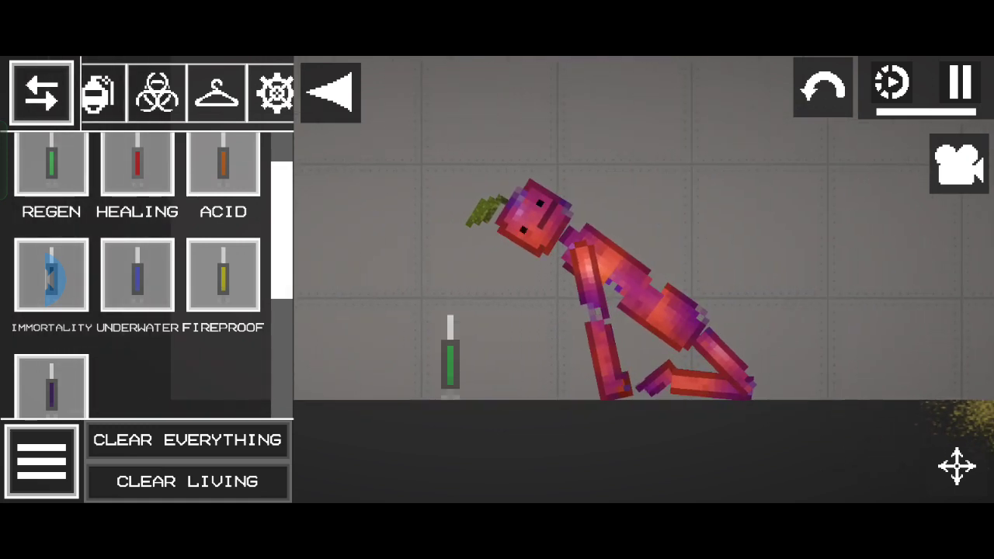
left_click(466, 392)
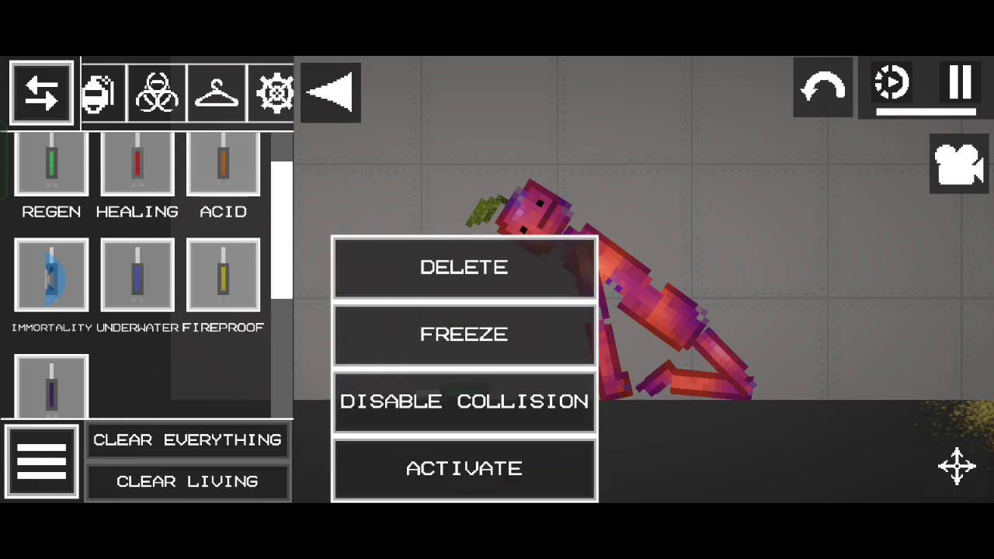
left_click(465, 268)
Spawn a melon right of the apple, fling the apple left, and clear everything
left_click(112, 93)
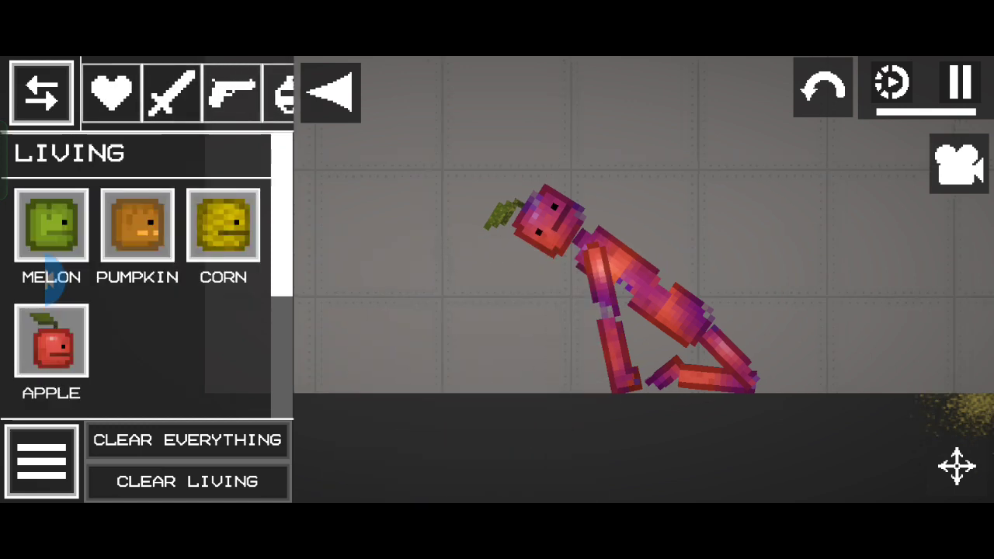
scroll(622, 272, "down", 3)
left_click(51, 225)
left_click(691, 234)
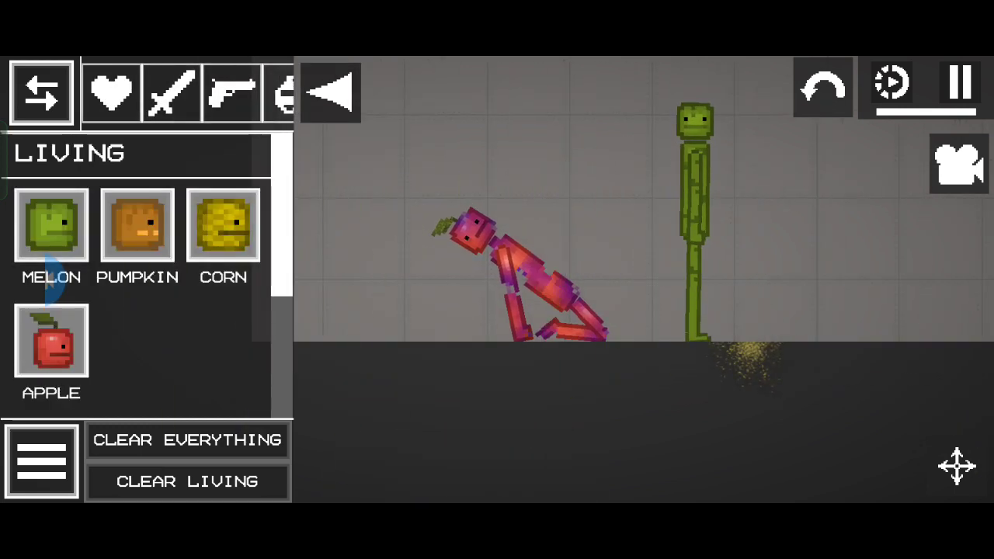
left_click_drag(544, 295, 349, 194)
left_click(187, 440)
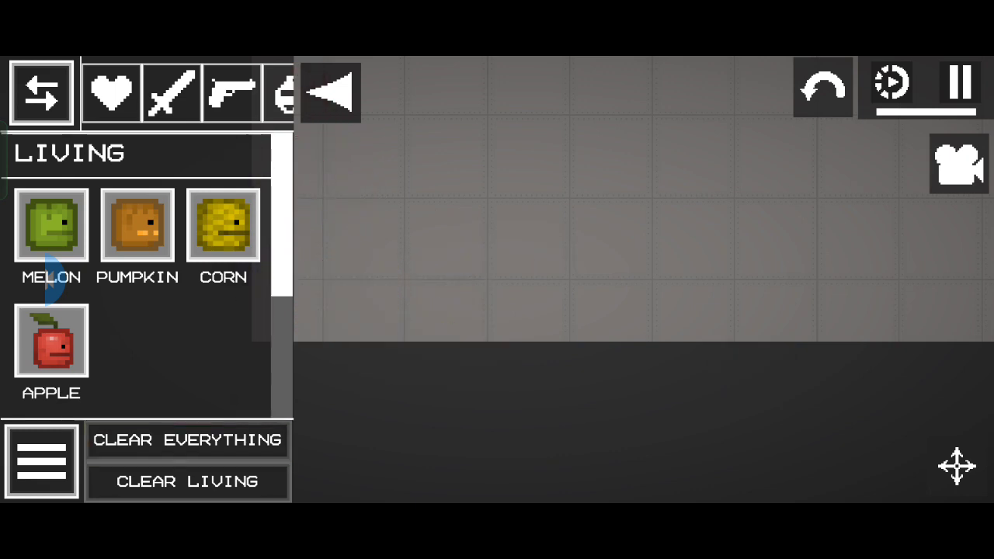
scroll(621, 233, "down", 2)
Spawn a lone melon ragdoll standing on the empty floor
left_click(52, 225)
left_click(472, 217)
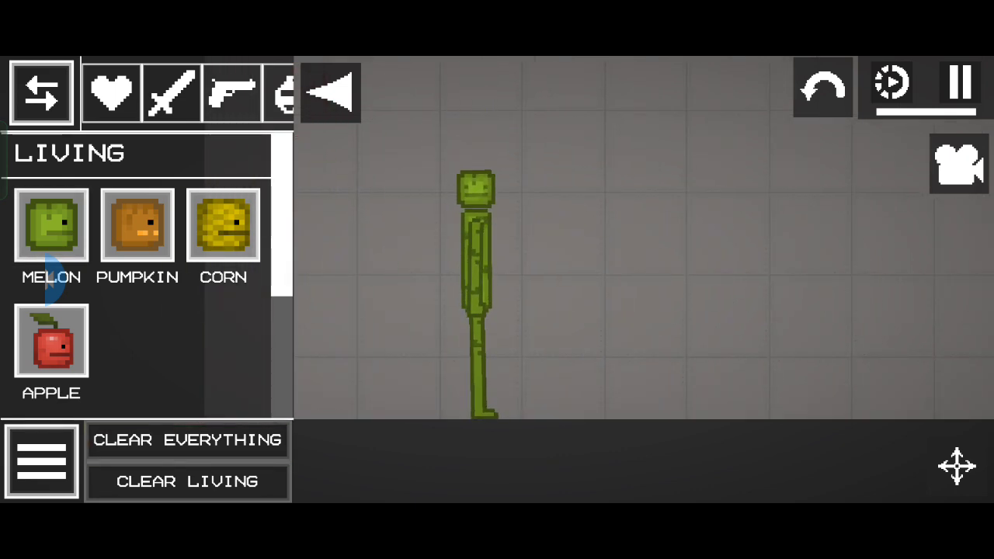
scroll(544, 272, "up", 3)
scroll(544, 311, "up", 2)
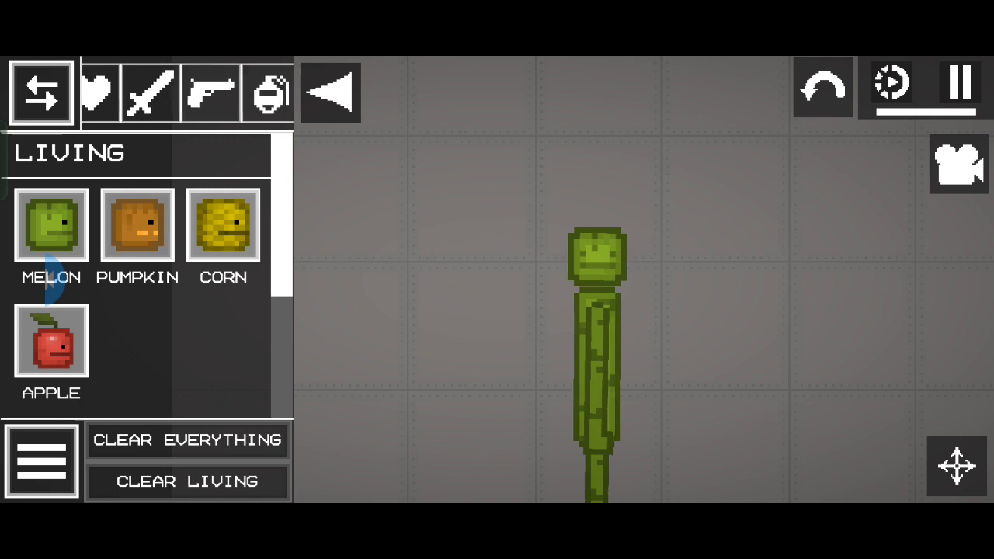
left_click(279, 91)
scroll(621, 311, "down", 2)
scroll(139, 272, "down", 1)
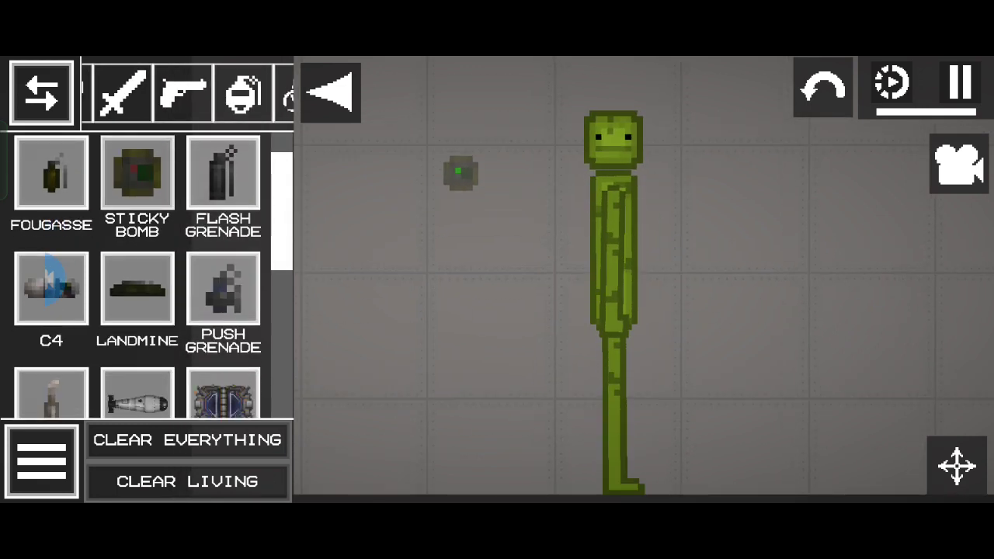
Spawn a sticky bomb beside the melon and detonate it
left_click(687, 132)
left_click(686, 213)
left_click(330, 466)
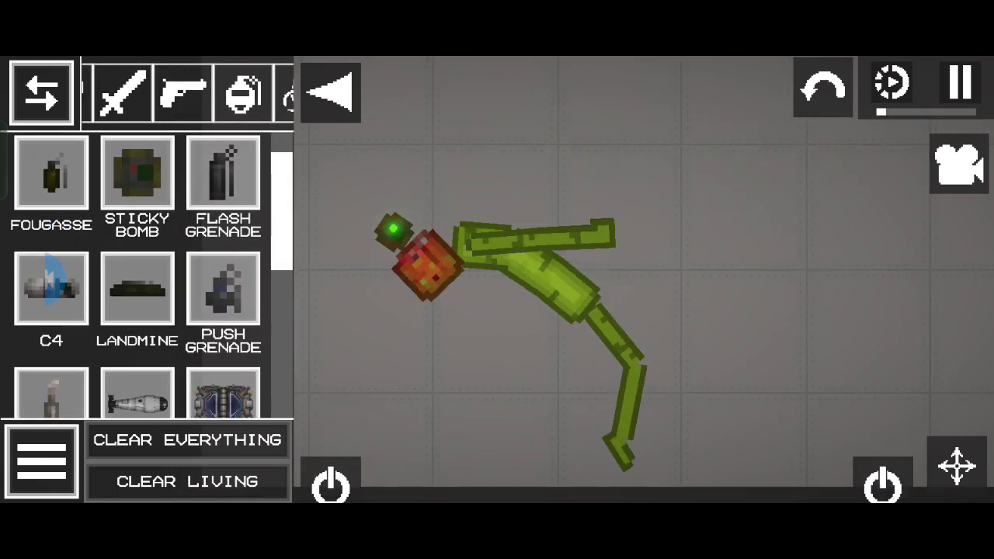
scroll(621, 310, "down", 3)
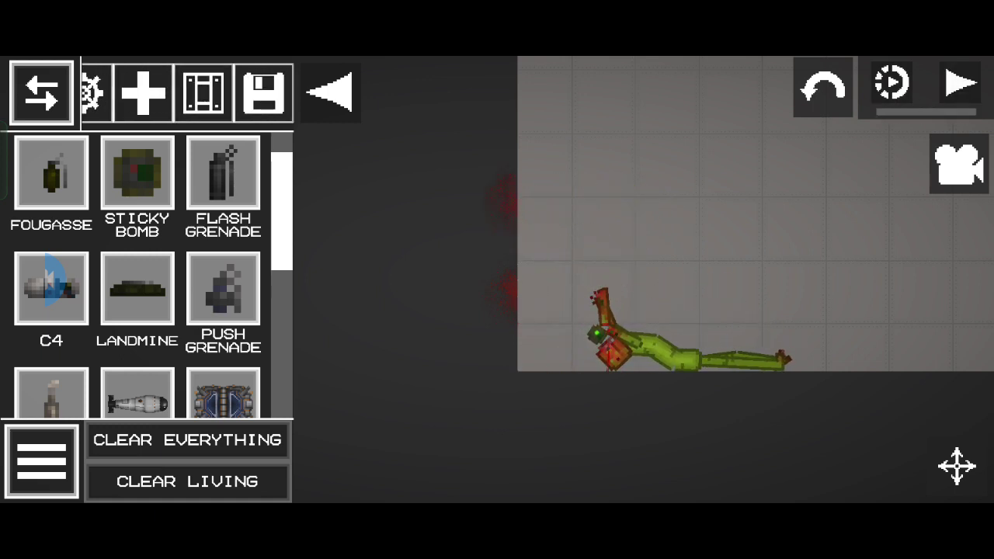
Drop the saved top-hat character into the scene and lift the melon above it
left_click(264, 91)
left_click_drag(622, 233, 544, 241)
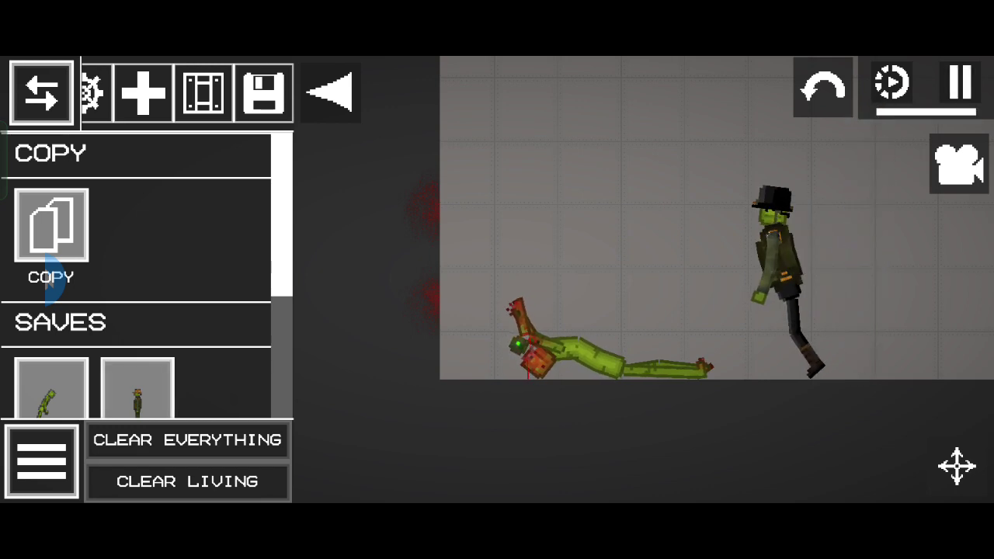
left_click_drag(543, 342, 699, 217)
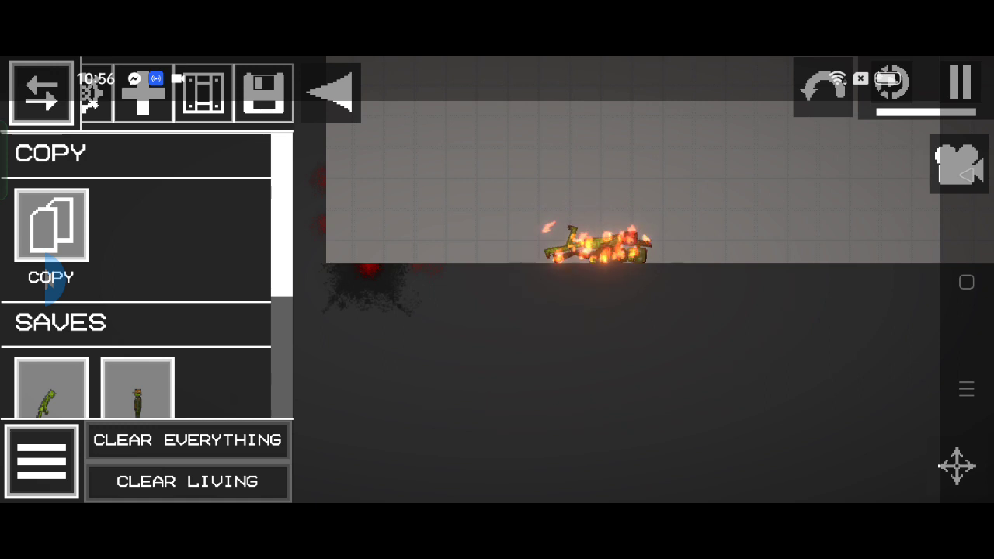
Clear the burning ragdolls, spawn a melon and the saved helmeted soldier, then clear again
left_click(187, 440)
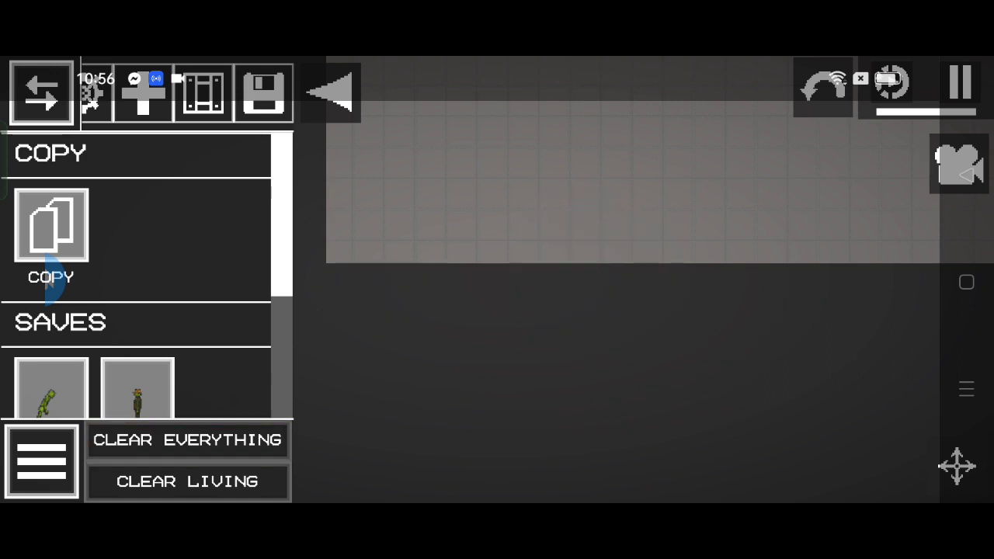
left_click(51, 388)
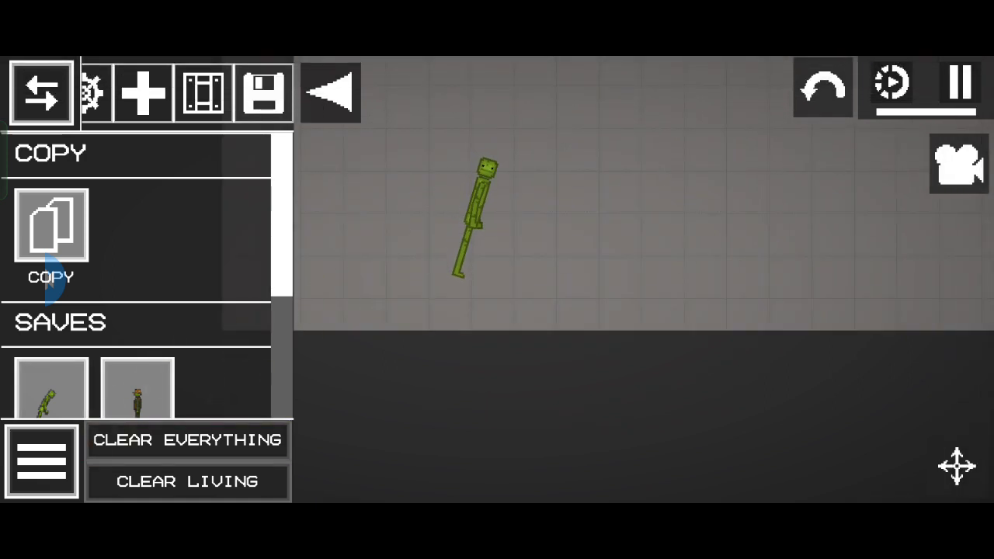
scroll(543, 233, "up", 3)
left_click(138, 388)
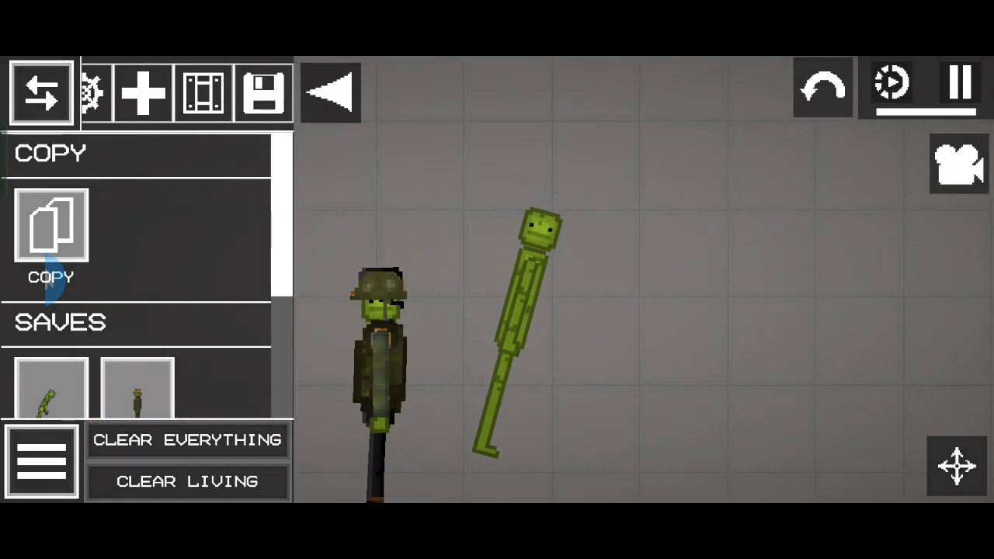
scroll(380, 311, "up", 5)
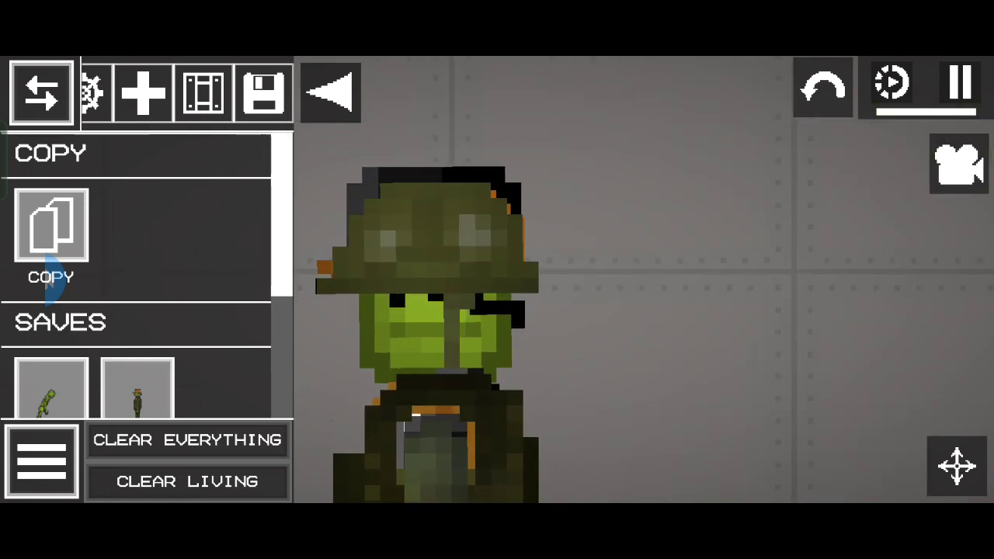
scroll(543, 272, "down", 5)
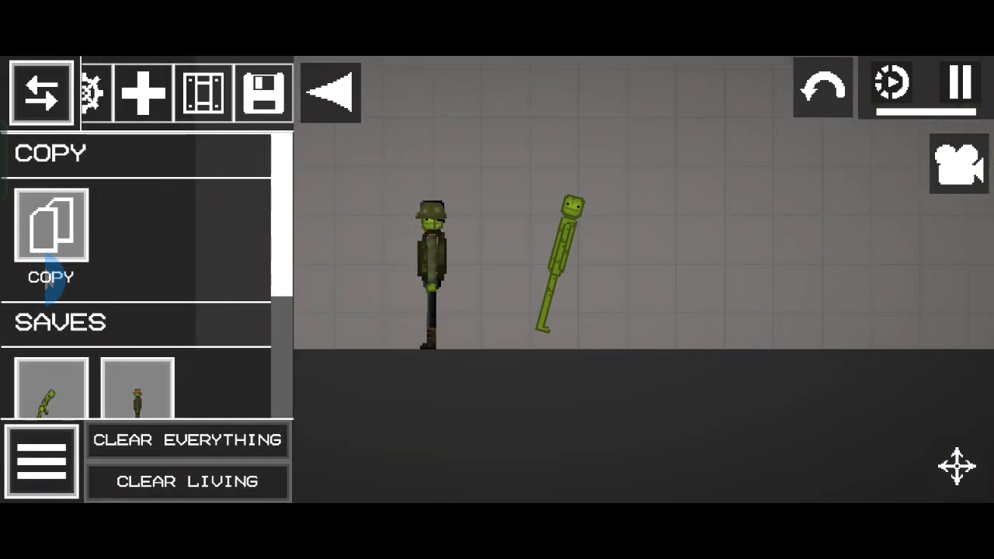
left_click(187, 481)
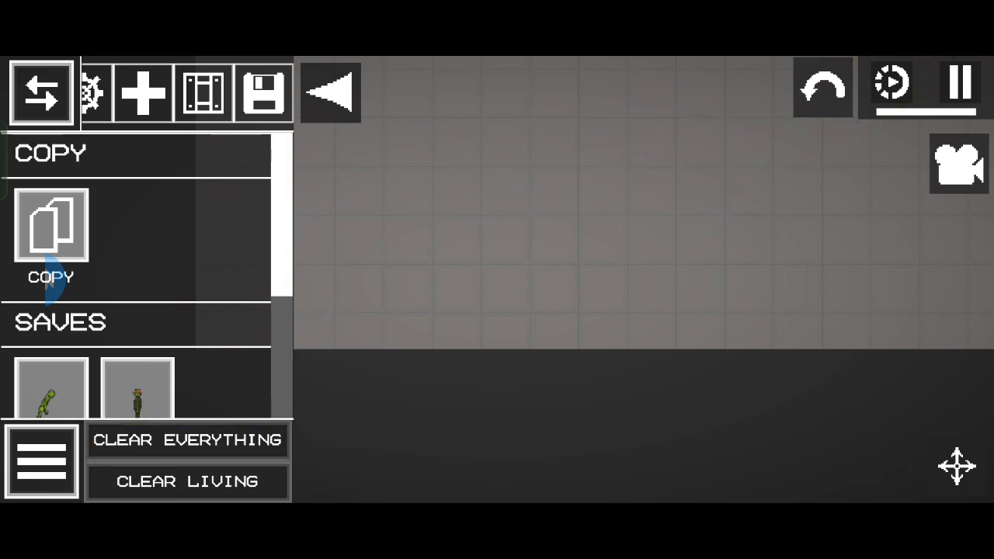
scroll(544, 272, "up", 1)
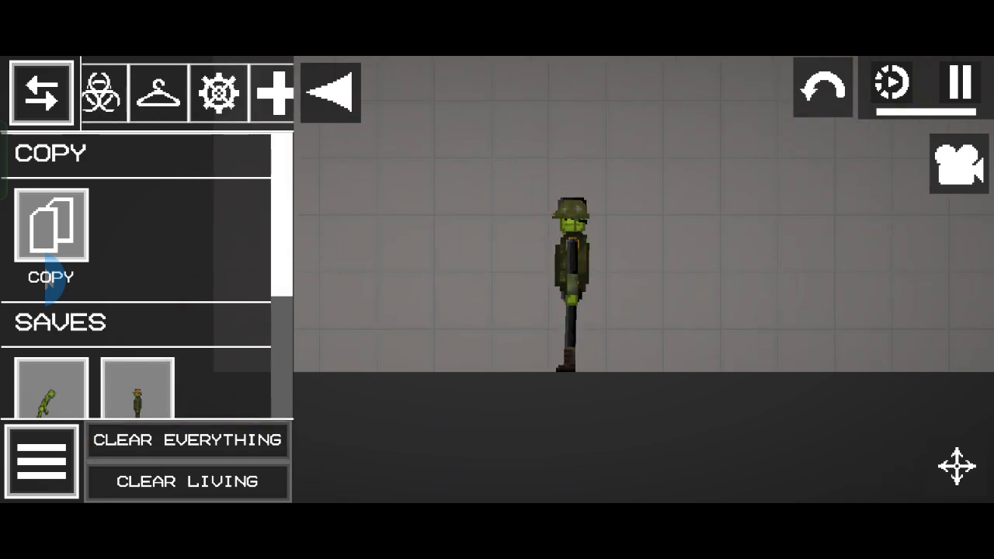
scroll(583, 272, "up", 3)
scroll(186, 92, "left", 3)
Spawn a pumpkin ragdoll and drop a minigun at the soldier's feet
left_click(112, 91)
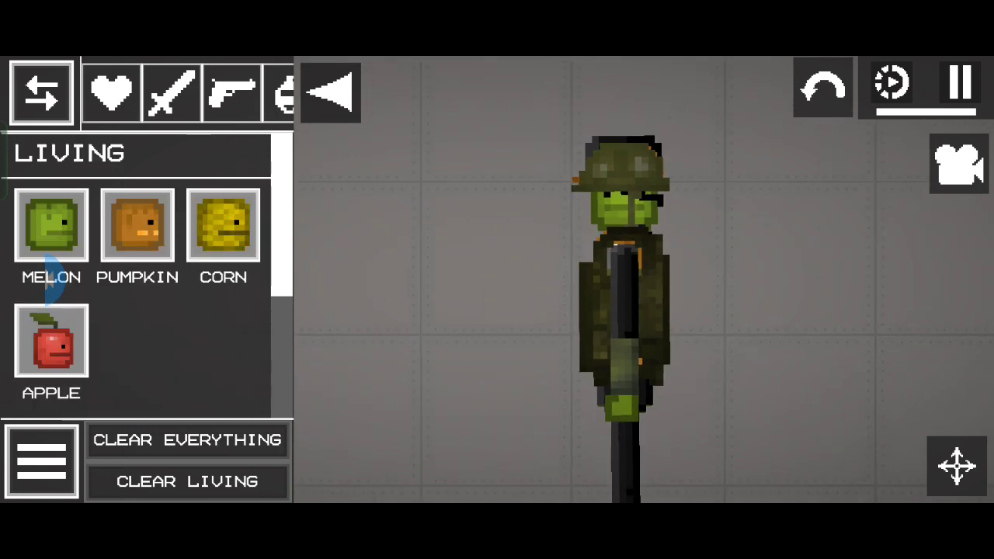
left_click(137, 225)
left_click(232, 92)
left_click_drag(621, 311, 622, 217)
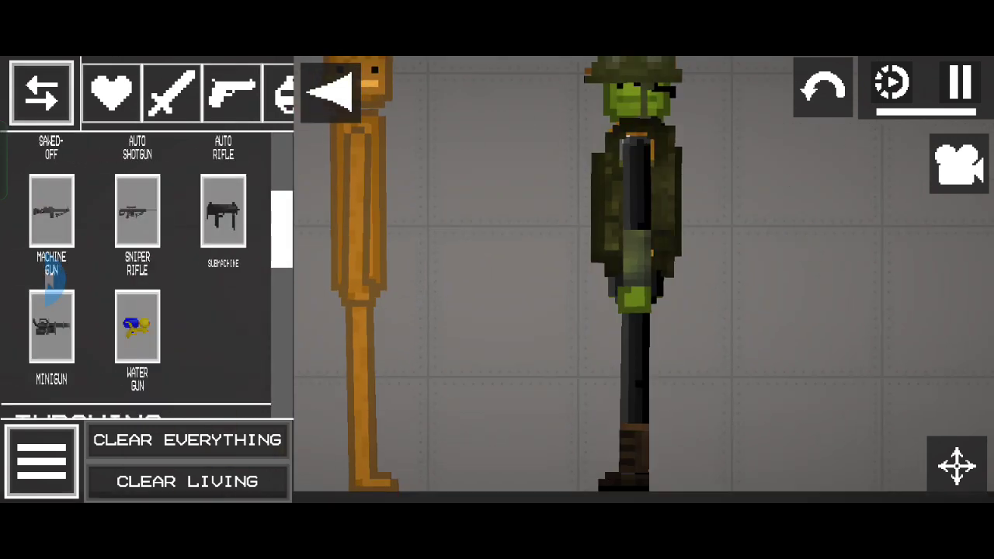
left_click(51, 326)
left_click_drag(388, 334, 544, 435)
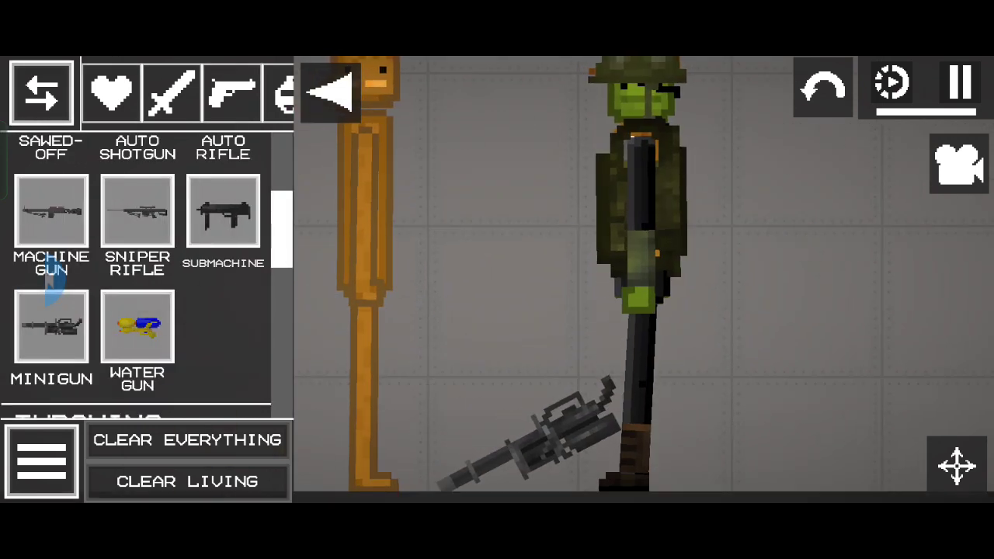
Put the minigun in the soldier's hand and fire it at the pumpkin
mouse_move(637, 194)
left_mouse_down()
mouse_move(703, 178)
mouse_move(675, 178)
left_mouse_up()
left_click_drag(544, 446, 504, 132)
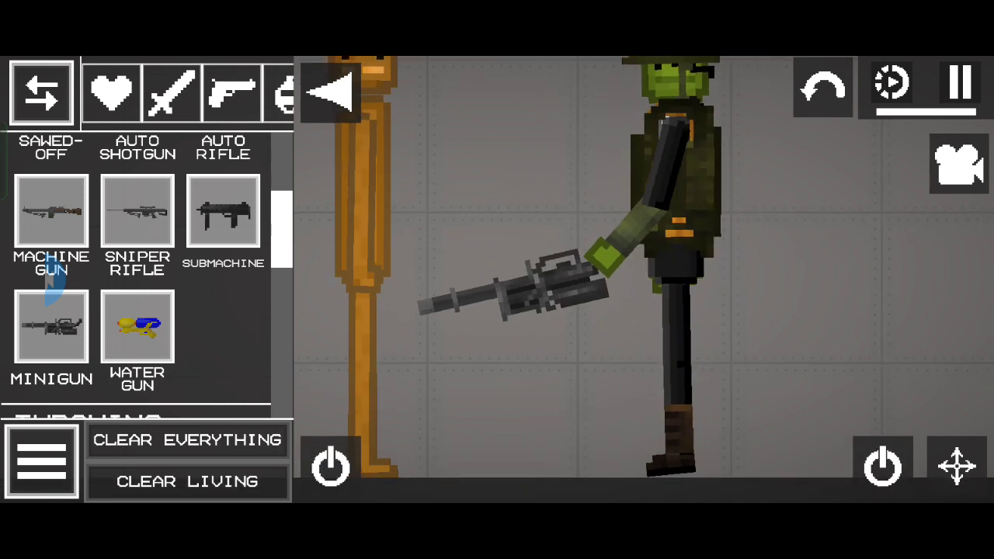
left_click(331, 466)
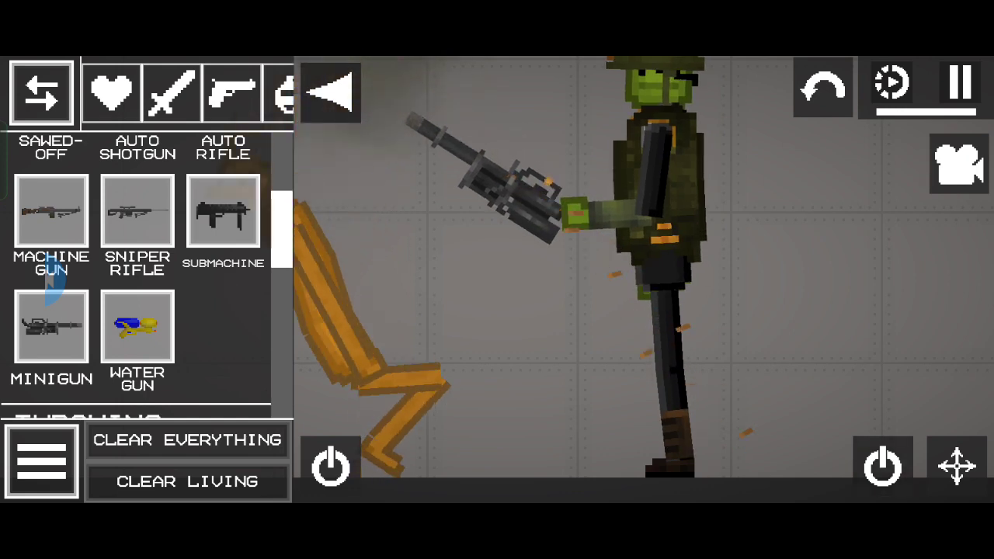
left_click(332, 91)
left_click(590, 342)
left_click(38, 466)
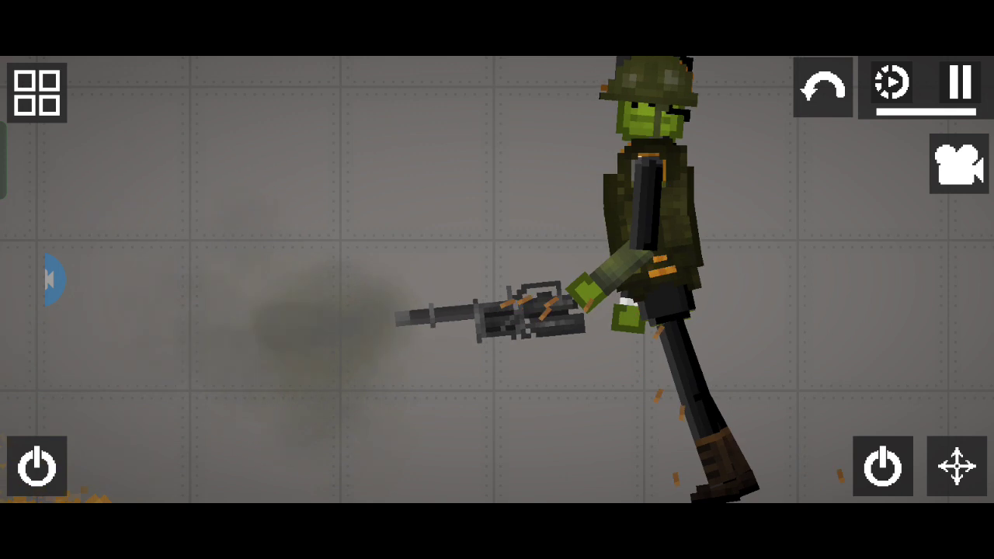
scroll(497, 280, "down", 5)
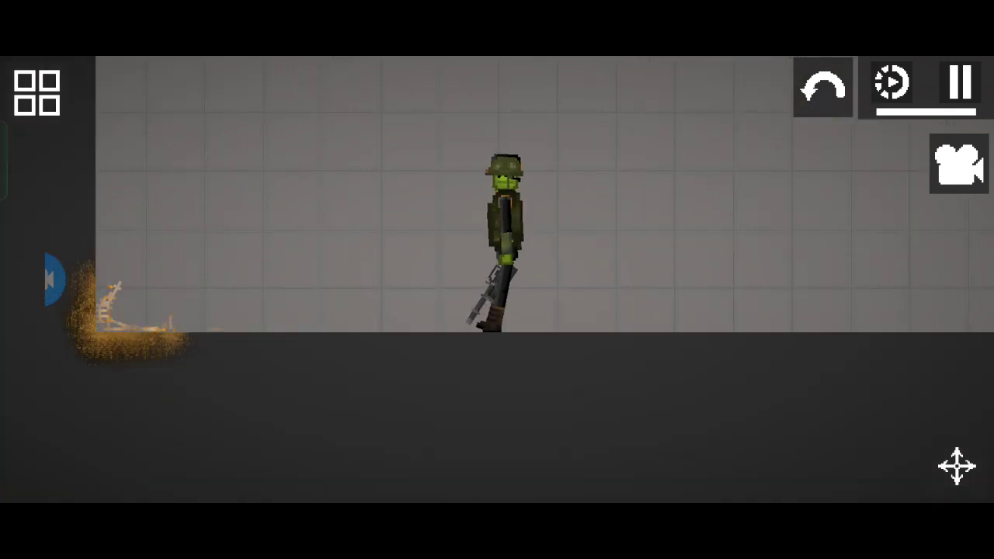